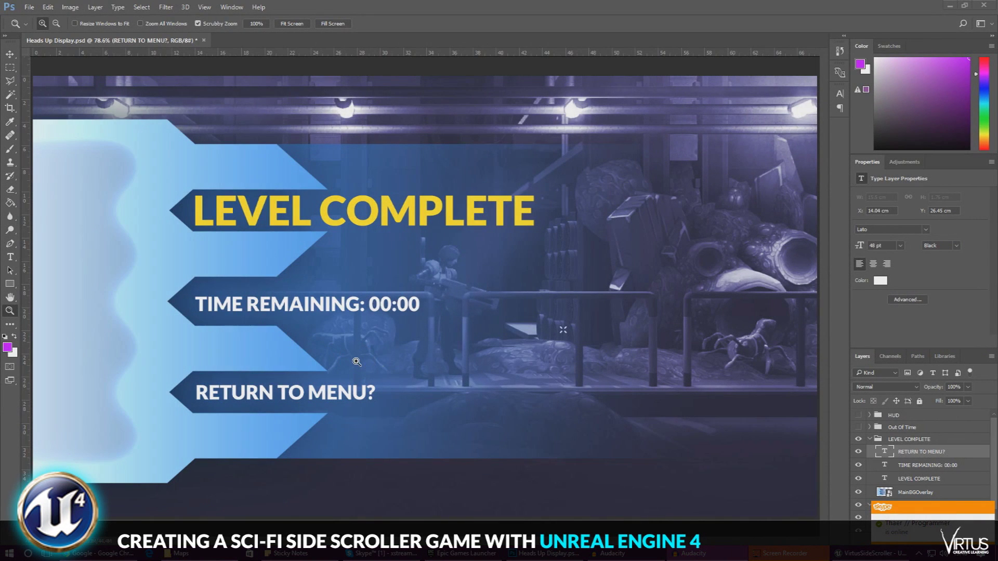
# Import the RETURN TO MENU image from the SideScroller folder into the Blueprints folder in Unreal Engine
pyautogui.click(456, 336)
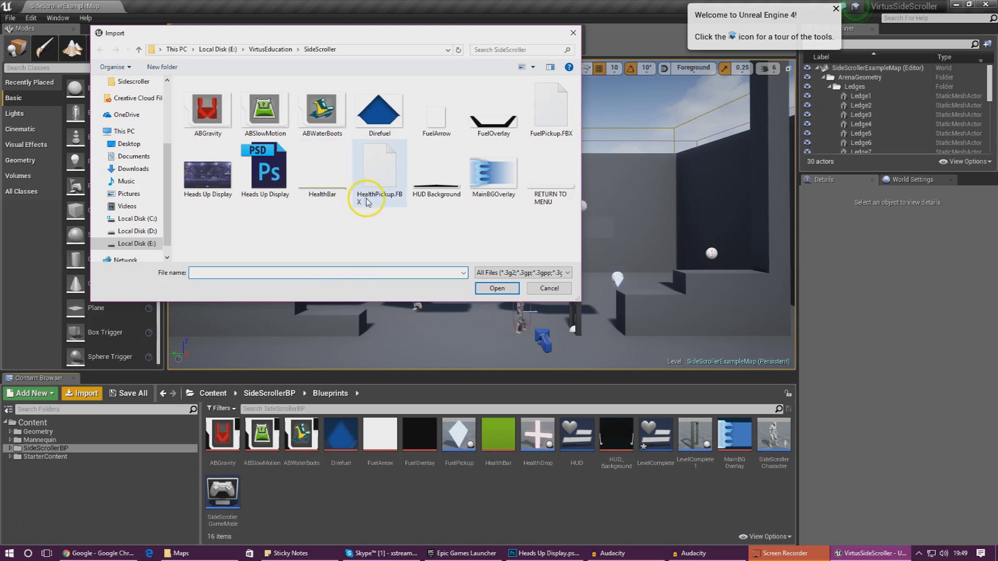
pyautogui.click(548, 188)
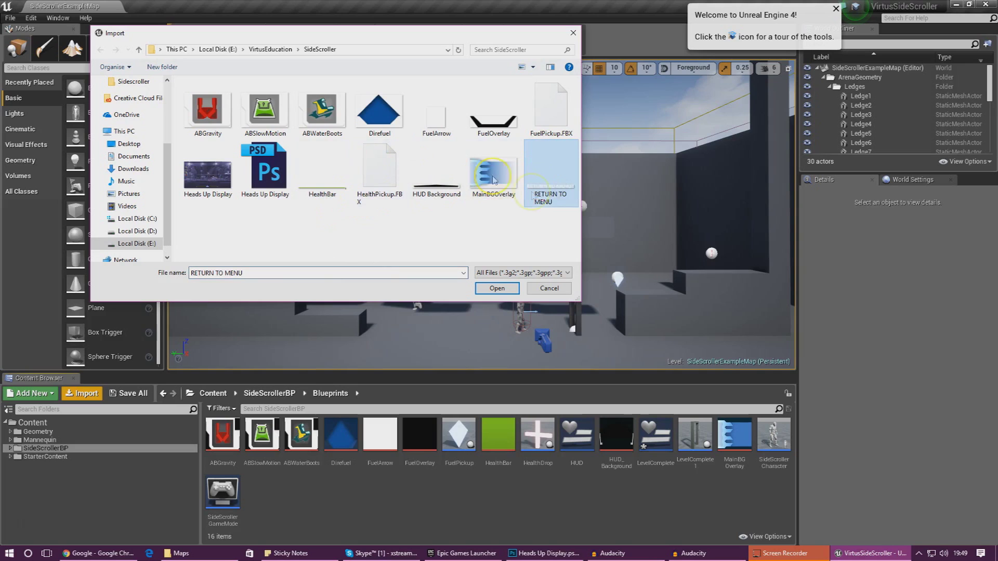
pyautogui.doubleClick(554, 184)
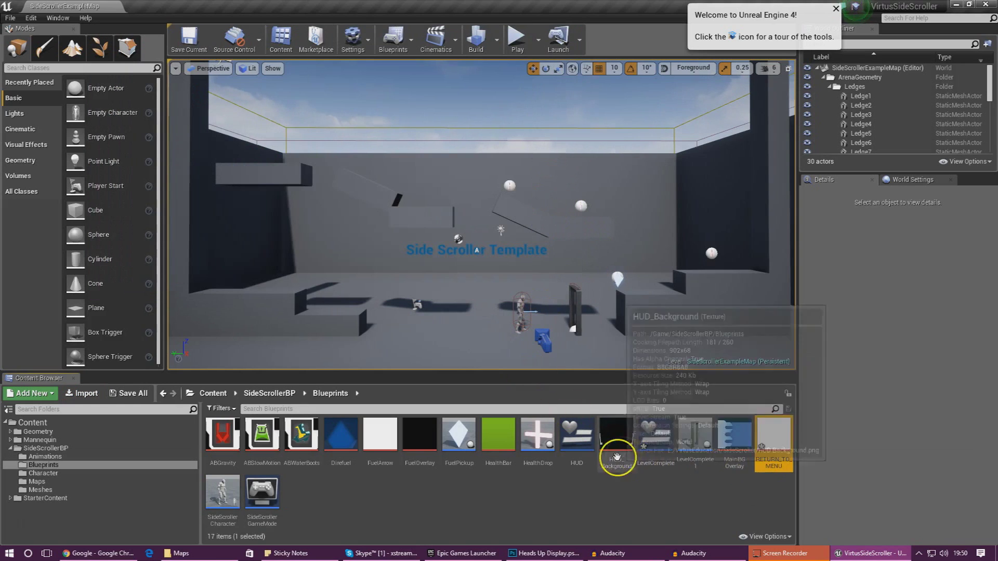
# Open the LevelComplete widget and place a button at about X 492, Y 744 in the empty banner slot below TIME REMAINING
pyautogui.doubleClick(656, 441)
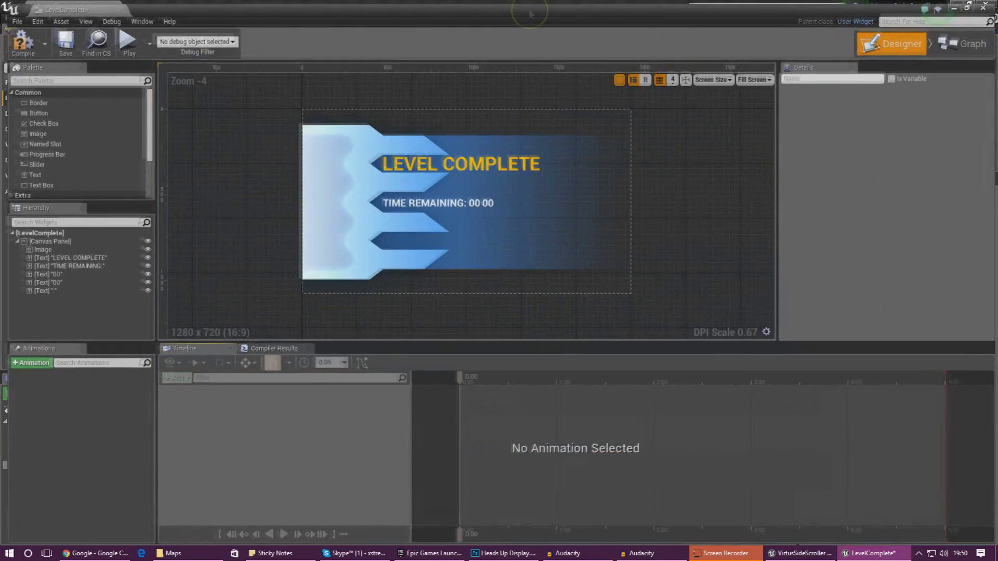
pyautogui.click(40, 133)
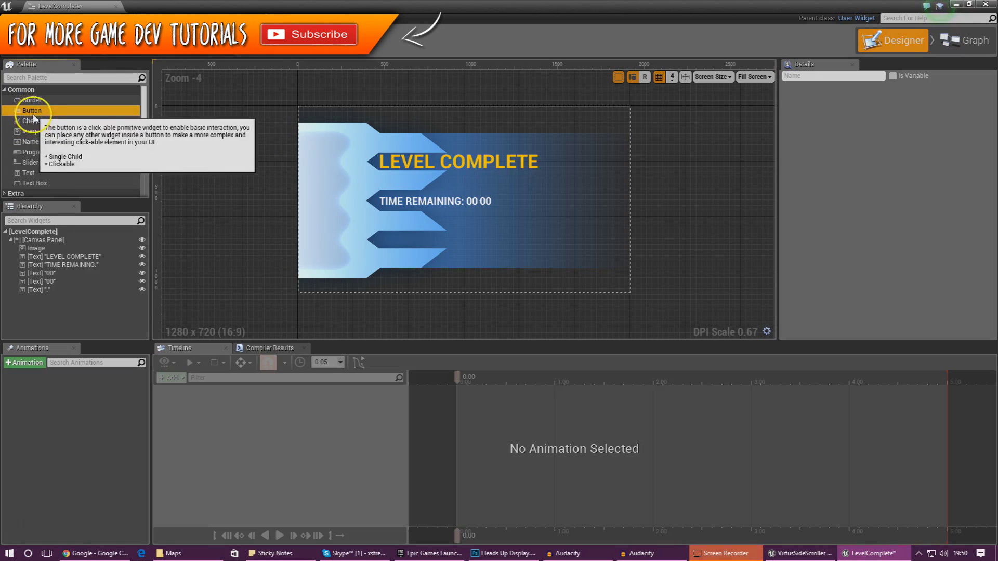
pyautogui.click(78, 112)
pyautogui.moveTo(89, 125); pyautogui.dragTo(384, 240)
pyautogui.scroll(7, 387, 238)
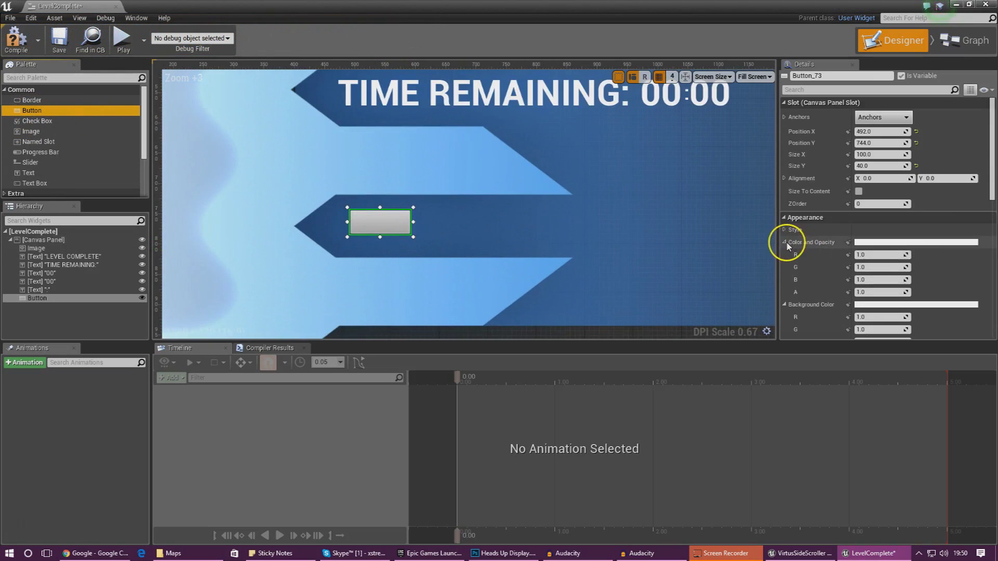
# Set the button's Normal style image to RETURN_TO_MENU and its margin to 0
pyautogui.click(786, 242)
pyautogui.click(784, 229)
pyautogui.scroll(-1, 784, 227)
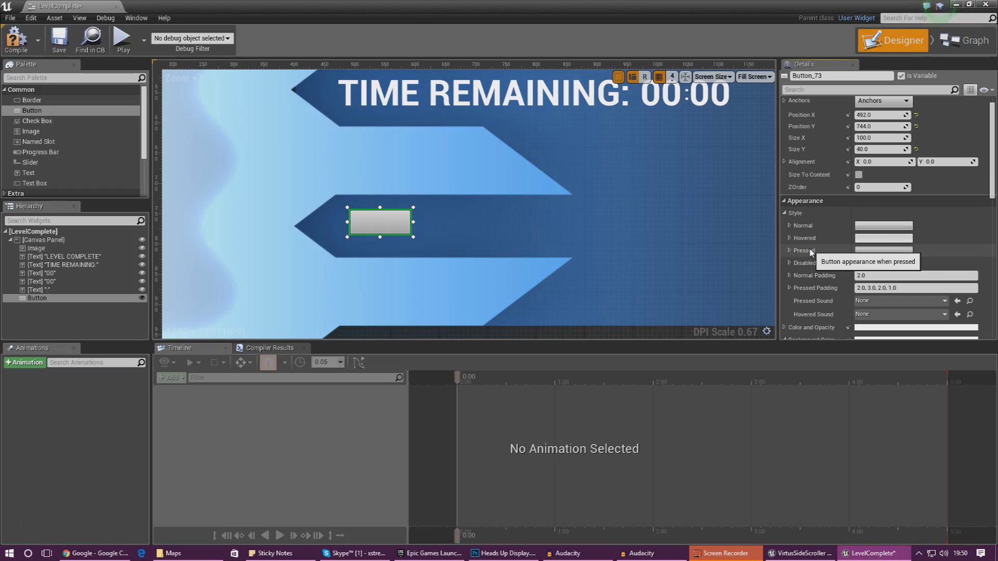
pyautogui.click(790, 226)
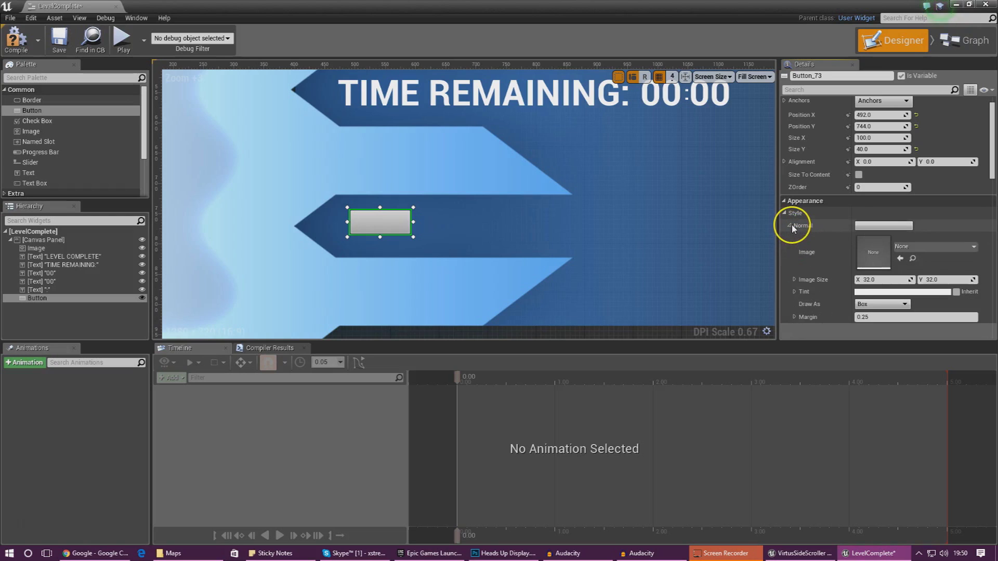
pyautogui.click(910, 248)
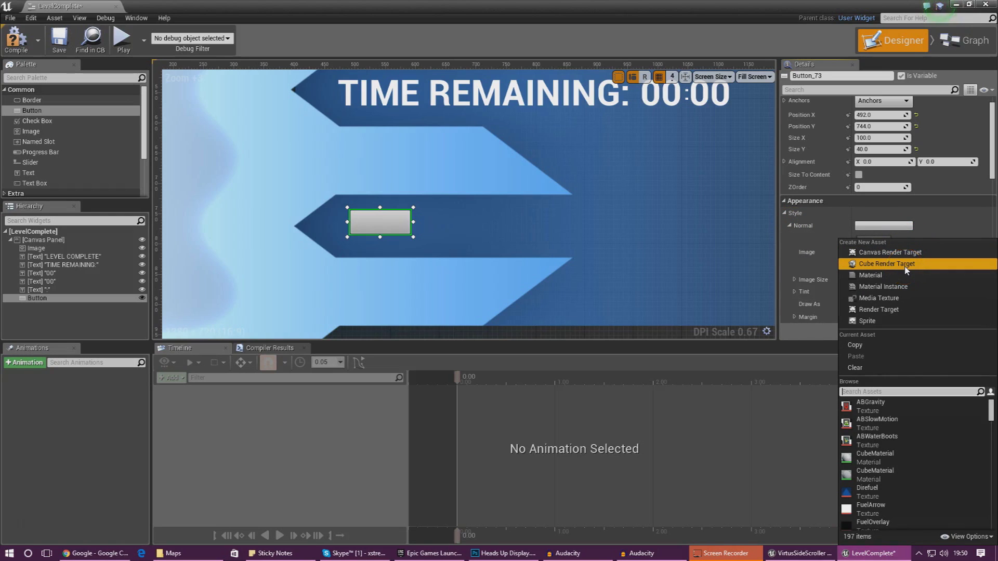
pyautogui.write('return')
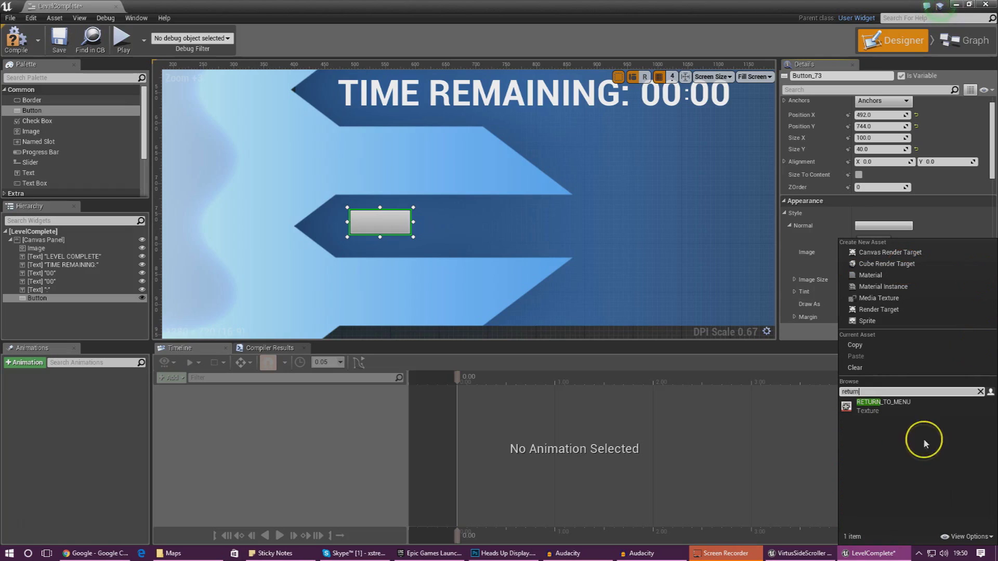
pyautogui.click(899, 405)
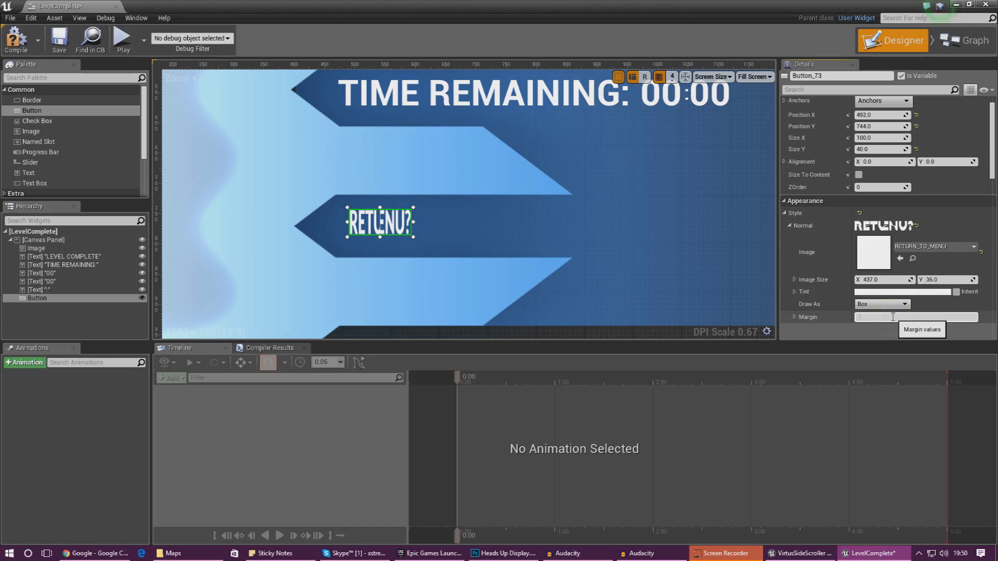
pyautogui.press('Return')
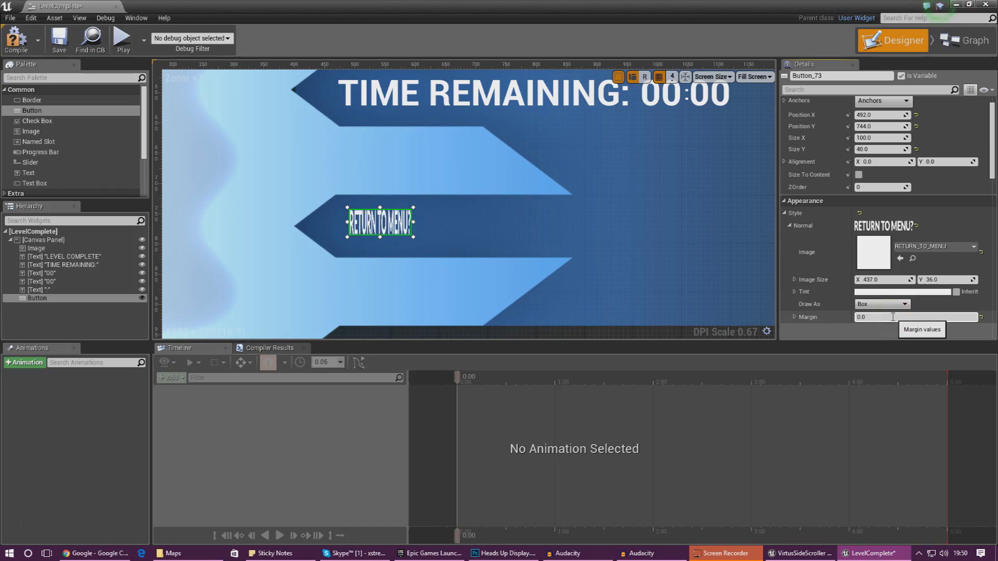
pyautogui.click(792, 227)
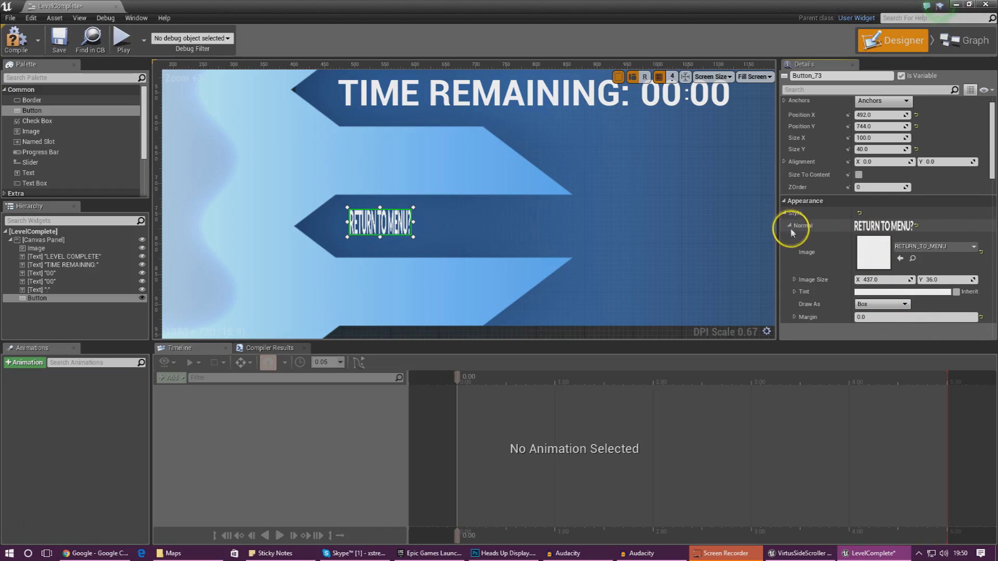
# Set the button's Hovered style image to RETURN_TO_MENU and its margin to 0
pyautogui.click(790, 237)
pyautogui.click(912, 264)
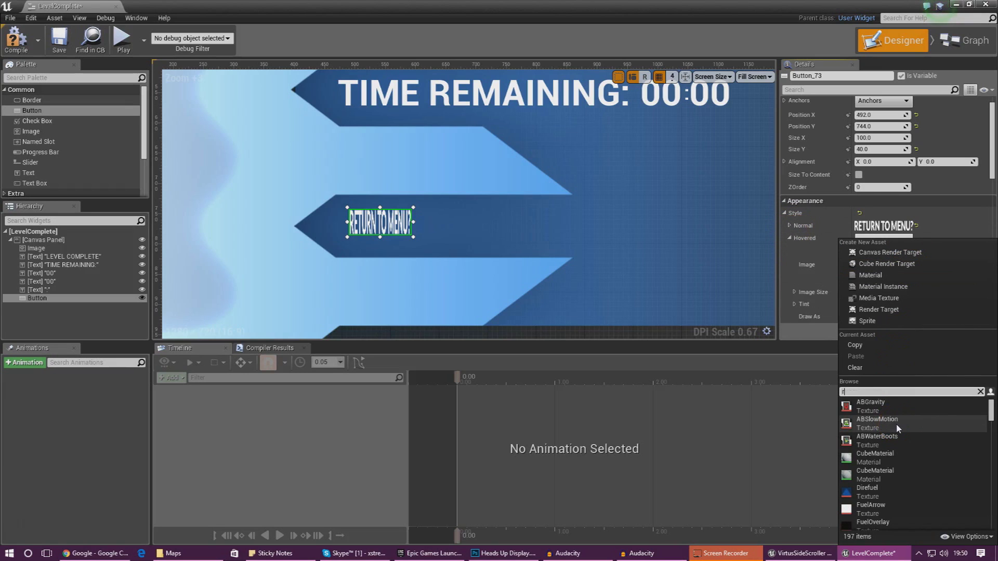
pyautogui.write('return')
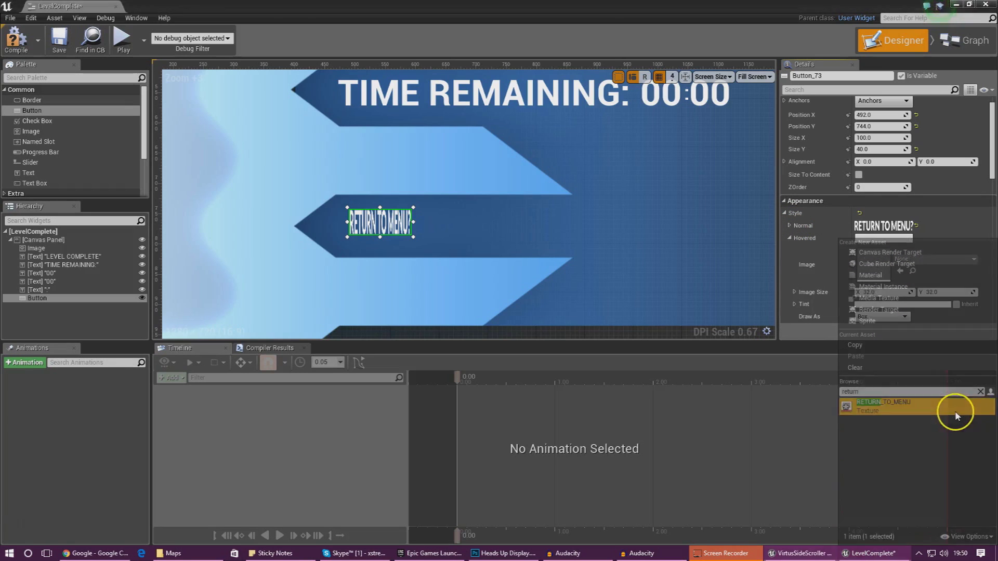
pyautogui.click(951, 406)
pyautogui.scroll(-2, 878, 309)
pyautogui.click(883, 280)
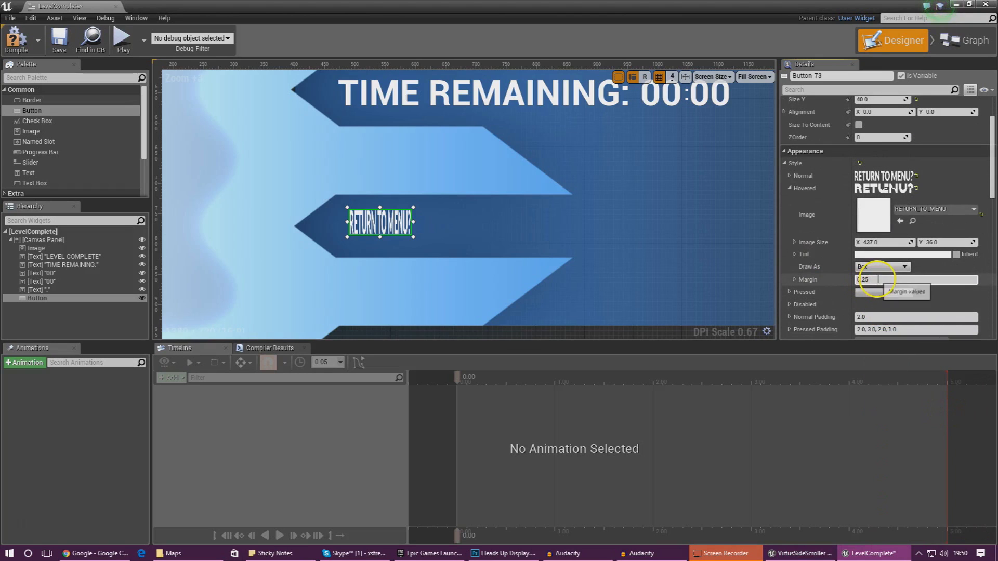
pyautogui.write('0')
pyautogui.press('Return')
pyautogui.click(788, 188)
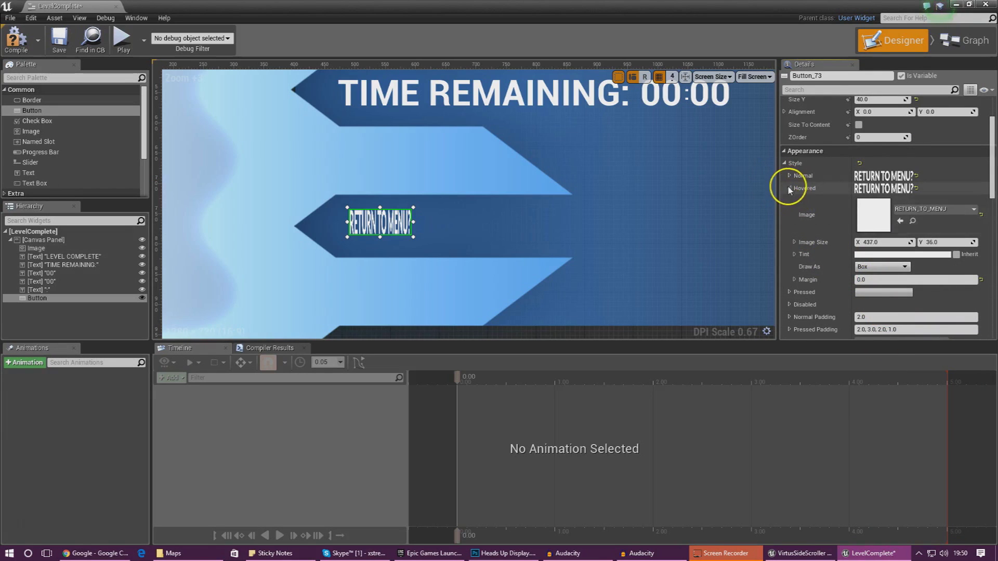
# Set the button's Pressed style image to RETURN_TO_MENU with a margin of 0
pyautogui.click(790, 201)
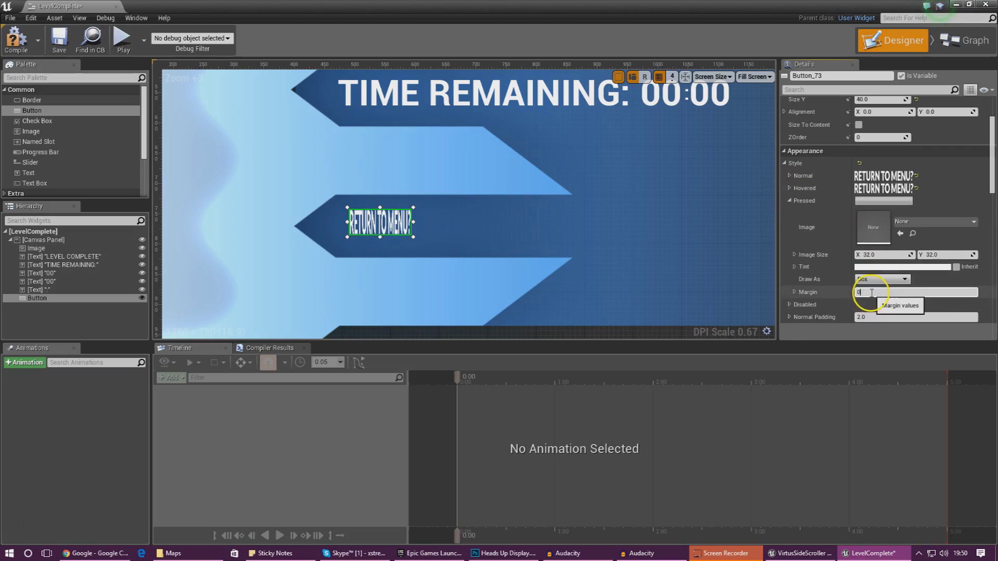
pyautogui.click(899, 222)
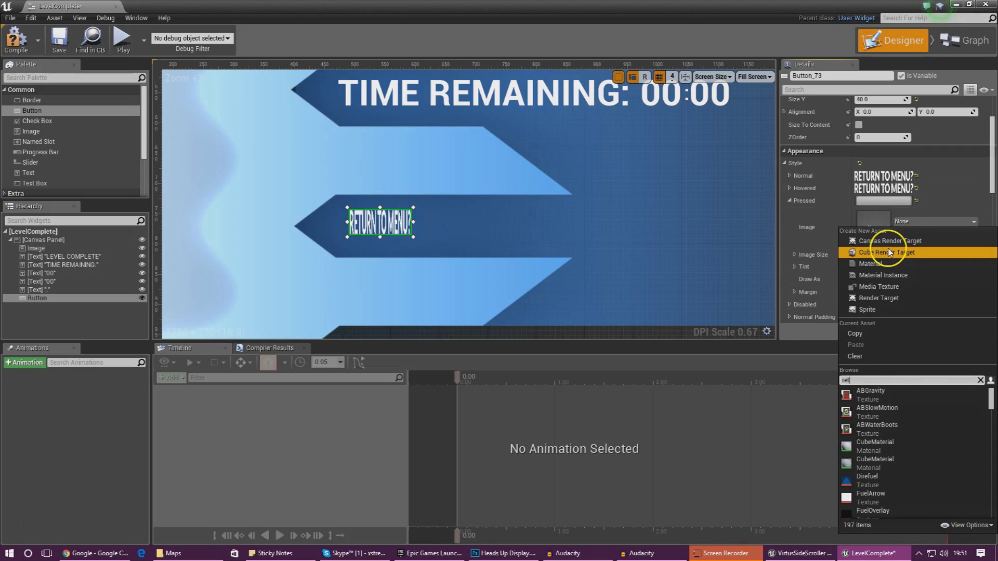
pyautogui.write('retu')
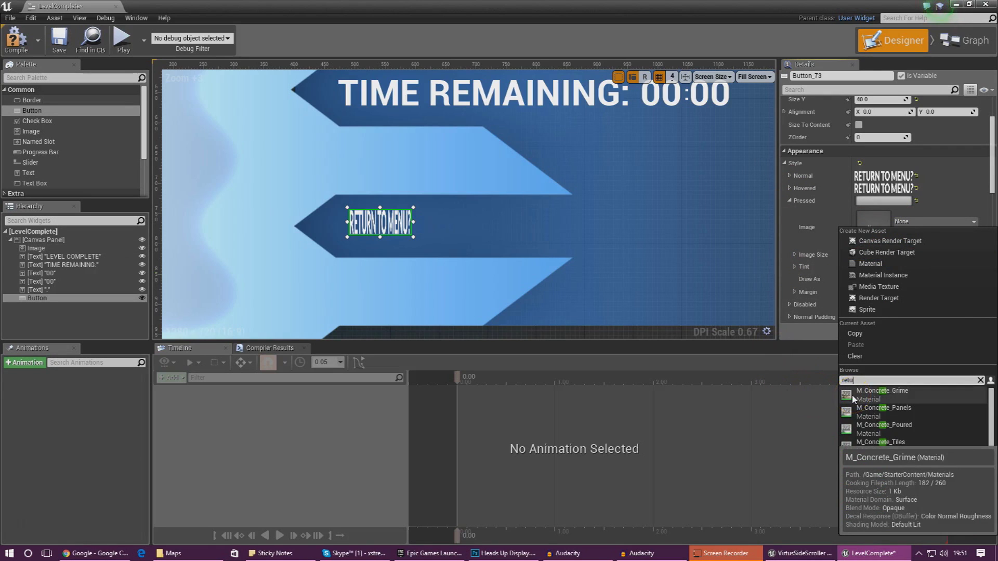
pyautogui.write('rn')
pyautogui.click(862, 394)
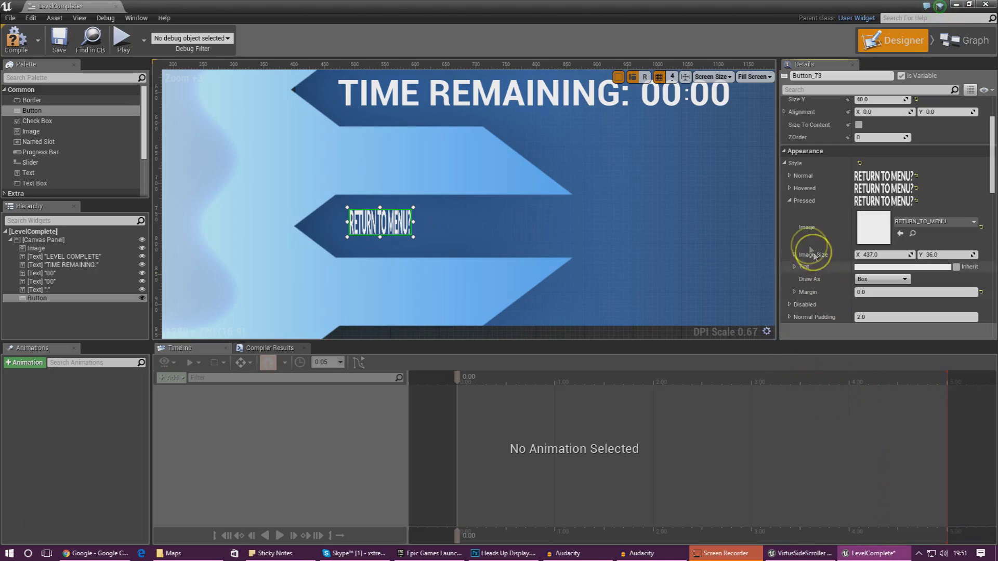
pyautogui.click(790, 200)
# Tint the button's Hovered image pale yellow, with a hue of about 57 and a saturation of about 0.46
pyautogui.click(790, 188)
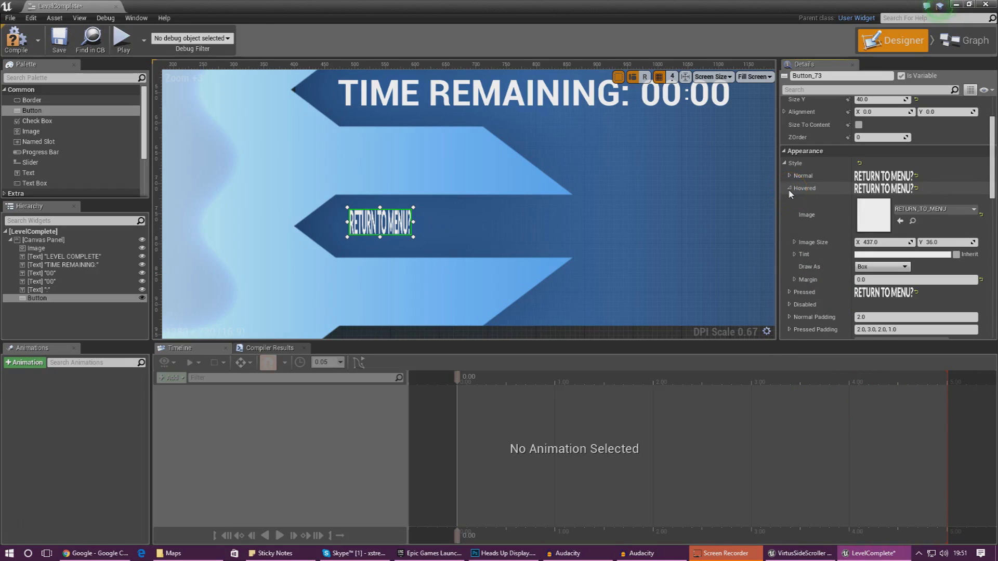
pyautogui.click(866, 255)
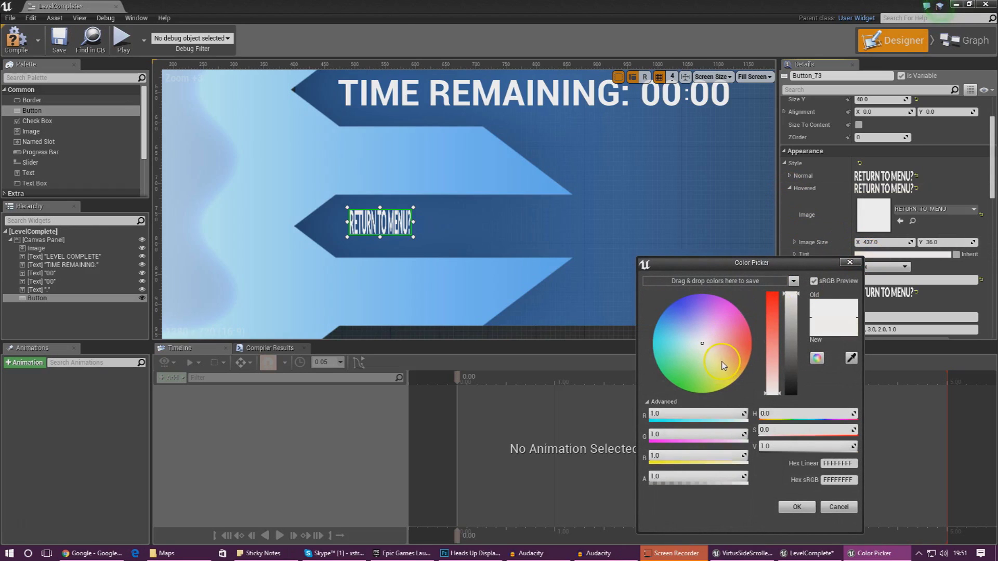
pyautogui.moveTo(722, 366); pyautogui.dragTo(741, 381)
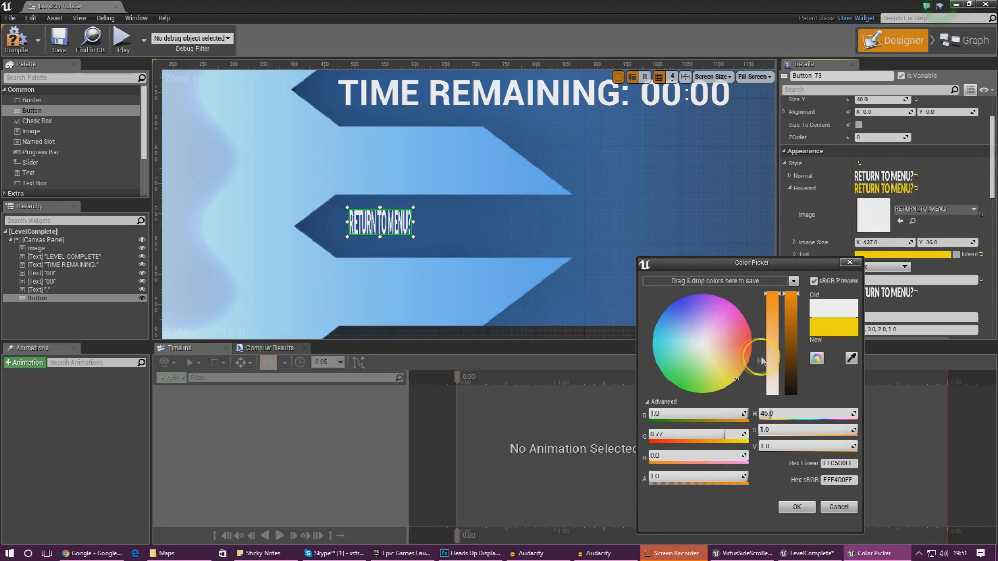
pyautogui.moveTo(725, 370); pyautogui.dragTo(711, 363)
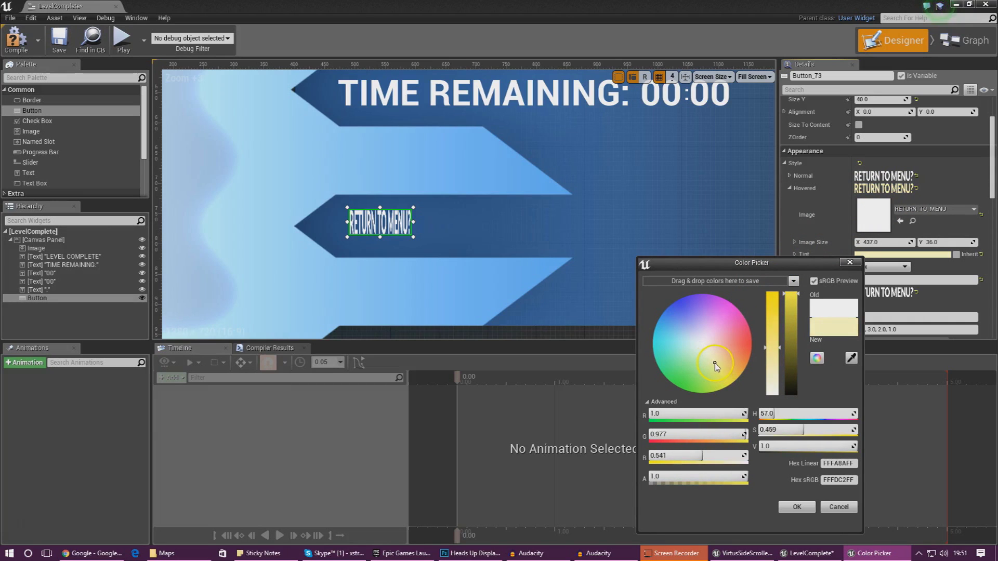
pyautogui.click(787, 508)
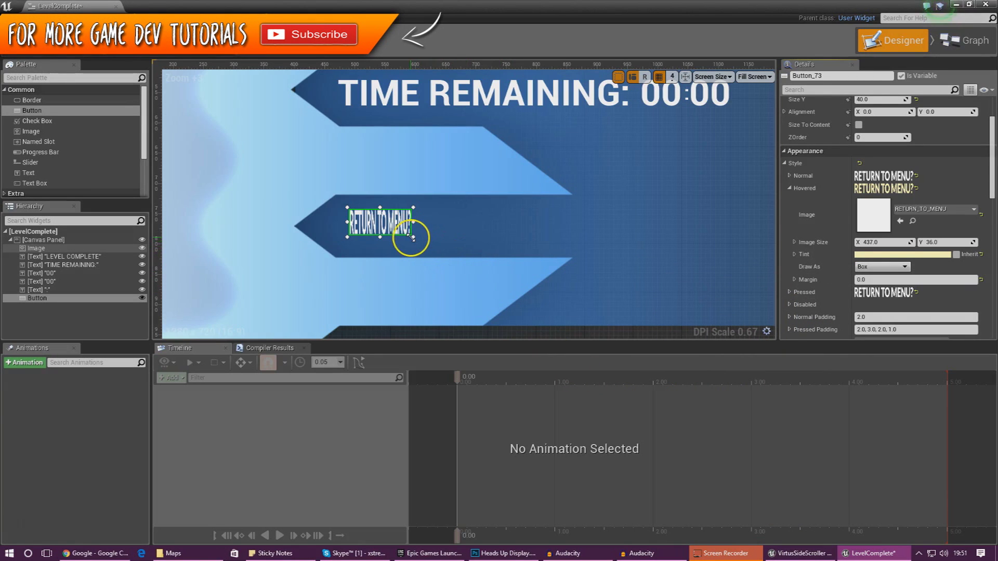
# Enlarge the button to about 55 units high, fill the third banner slot with it, and line it up with the text above
pyautogui.moveTo(411, 237); pyautogui.dragTo(723, 240)
pyautogui.moveTo(618, 230); pyautogui.dragTo(606, 248)
pyautogui.scroll(-7, 606, 249)
pyautogui.scroll(2, 675, 234)
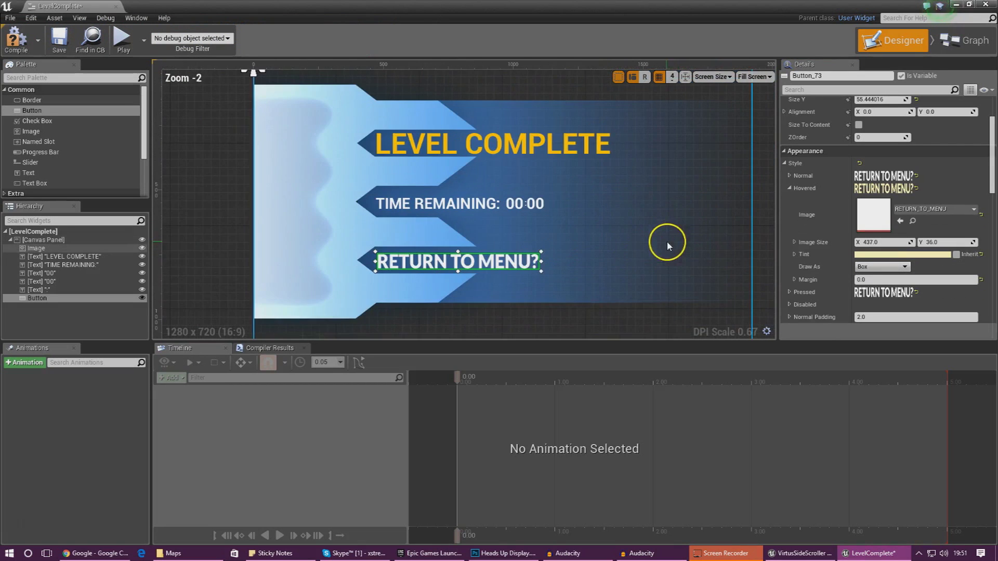
pyautogui.moveTo(666, 241); pyautogui.dragTo(639, 245, button='right')
pyautogui.click(598, 256)
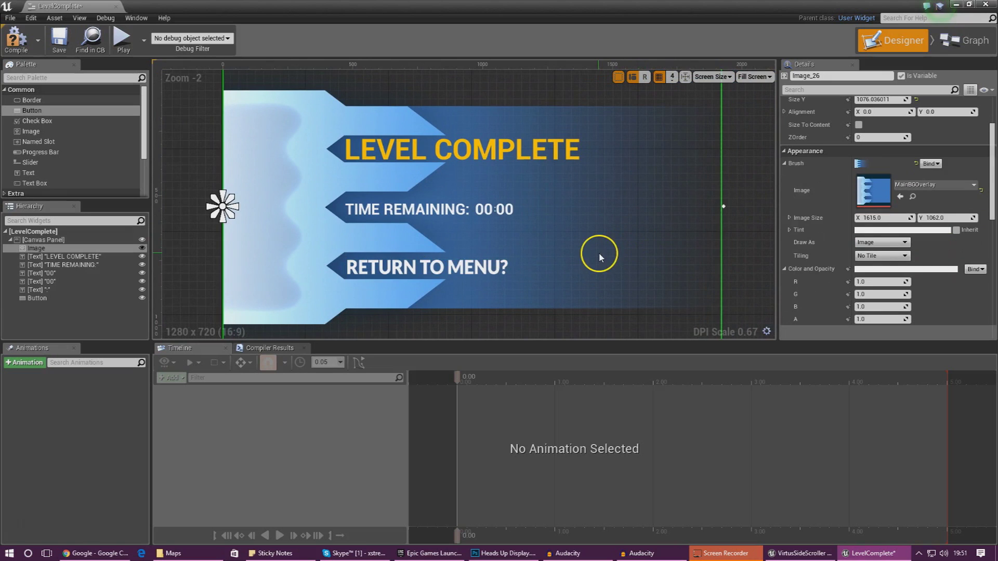
pyautogui.click(423, 267)
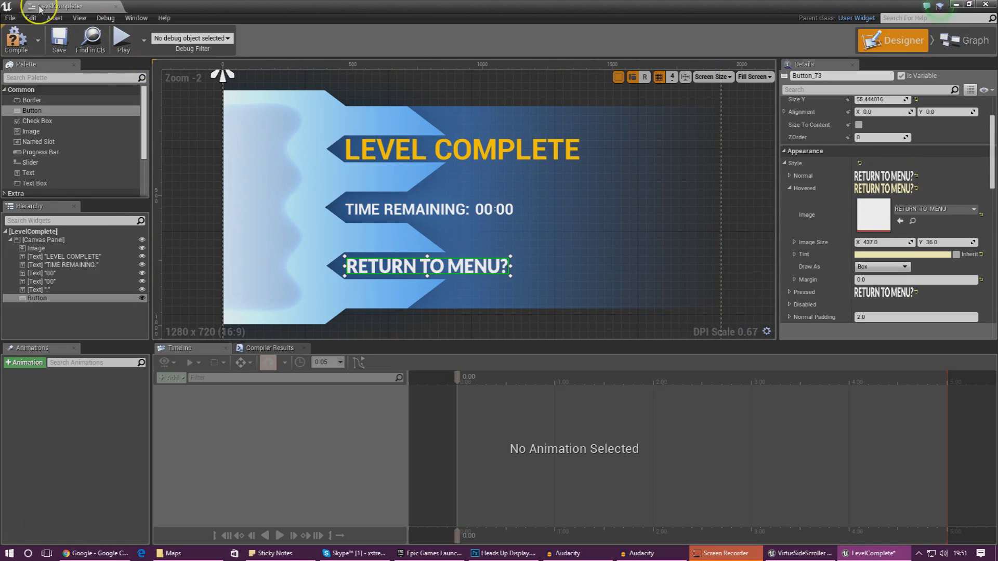
# Close the widget editor and play-test the level by walking the character to the doorway to check the level complete screen
pyautogui.click(115, 6)
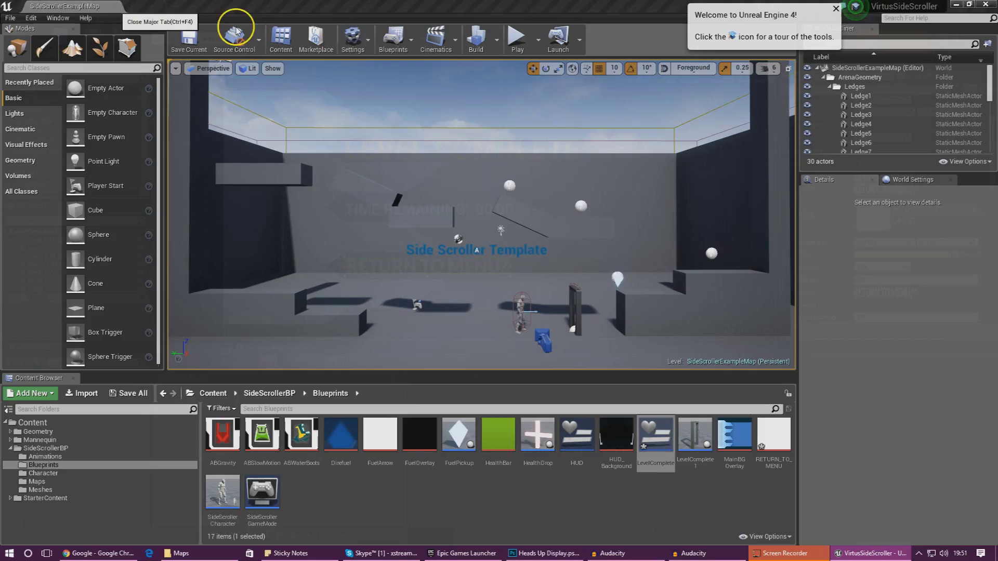
pyautogui.click(517, 38)
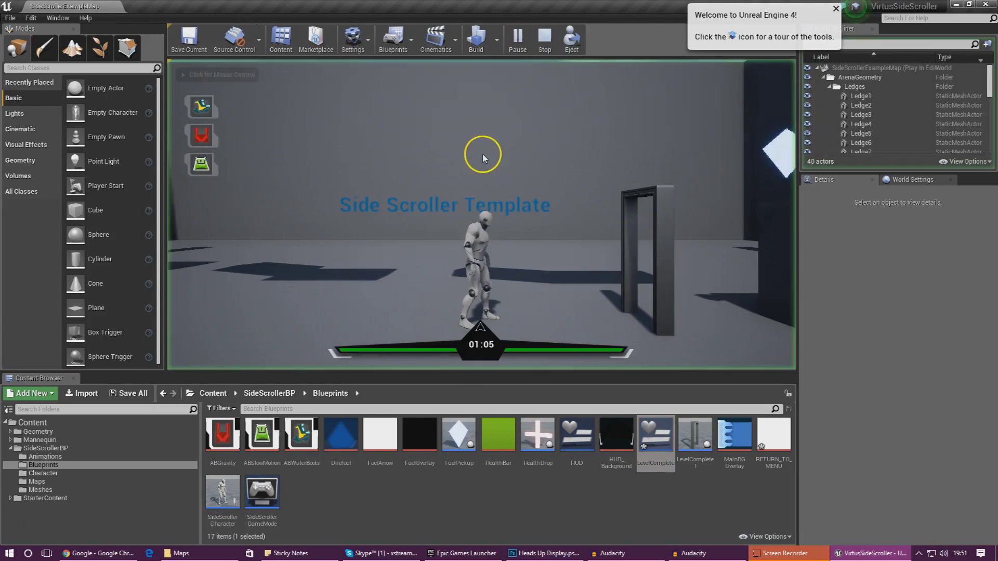
pyautogui.click(483, 156)
pyautogui.press('Right')
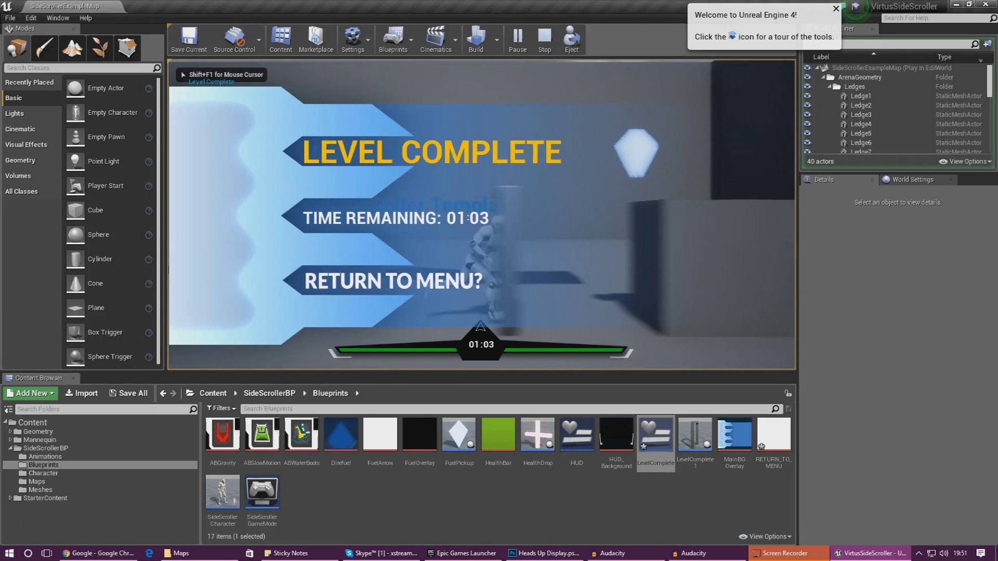
pyautogui.hotkey('alt', 'Tab')
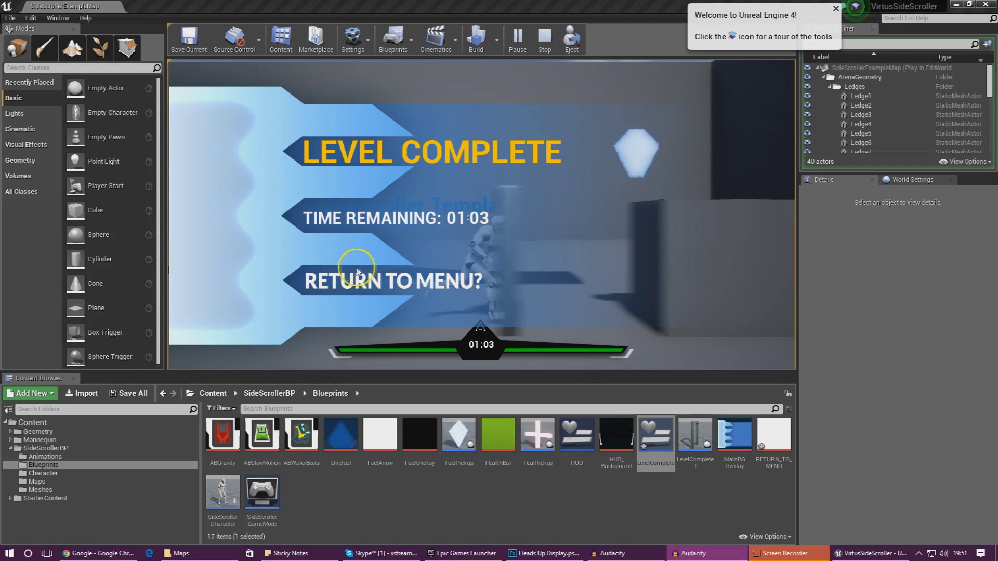
pyautogui.click(390, 254)
pyautogui.press('Escape')
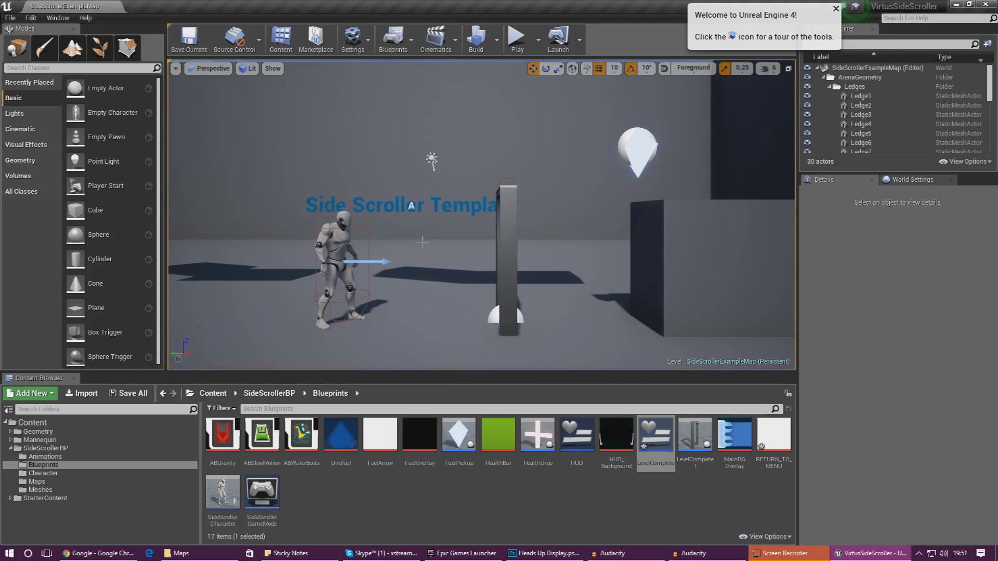
# Create a new level from the Empty Level template and save it as MainMenuLevel in the SideScrollerBP Maps folder
pyautogui.click(9, 18)
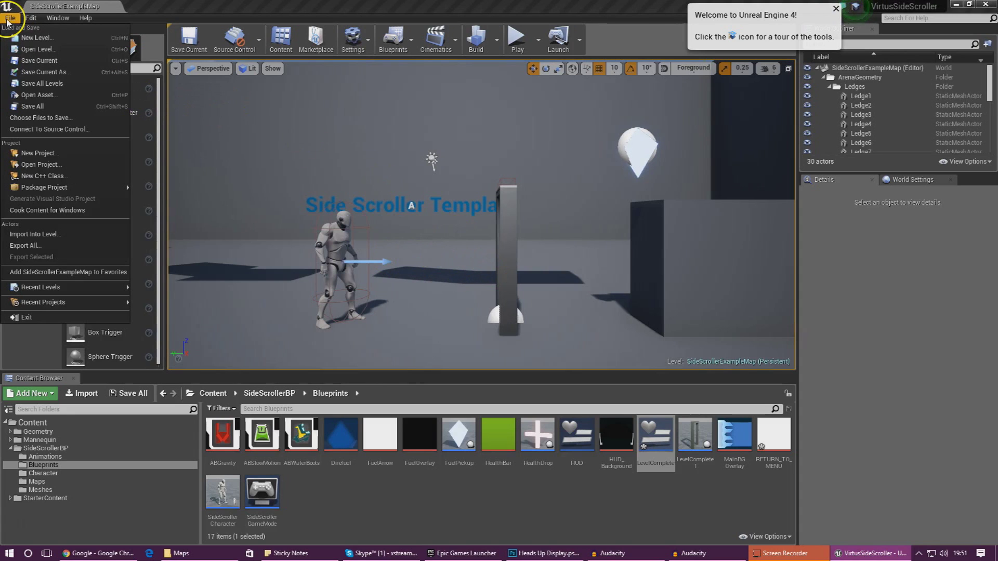
pyautogui.click(29, 37)
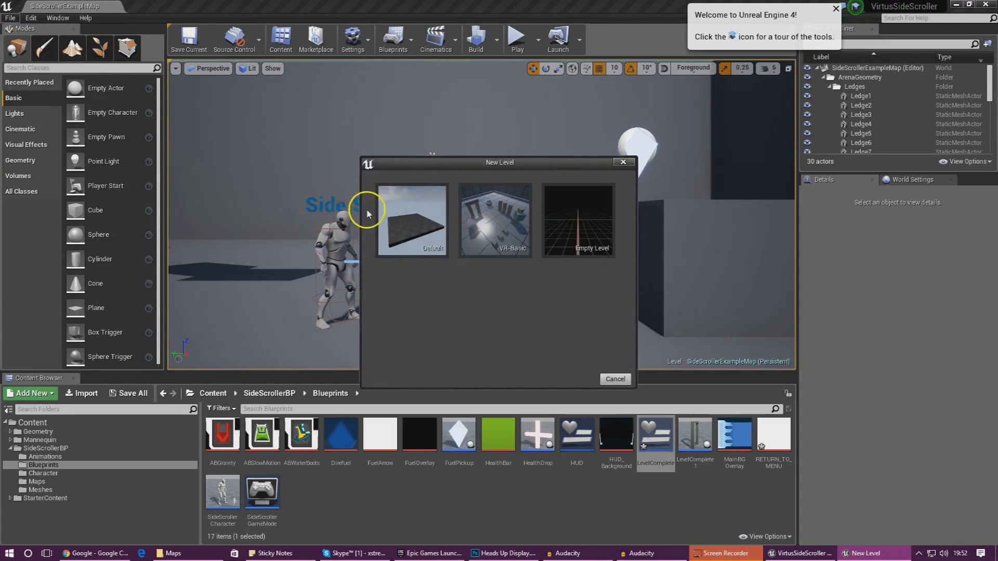
pyautogui.click(574, 251)
pyautogui.click(13, 20)
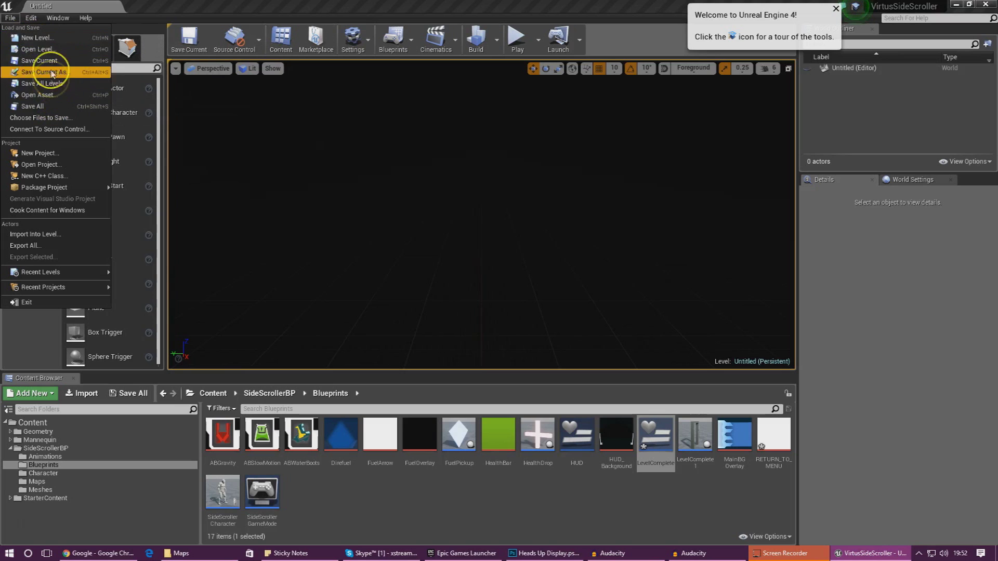
pyautogui.click(53, 107)
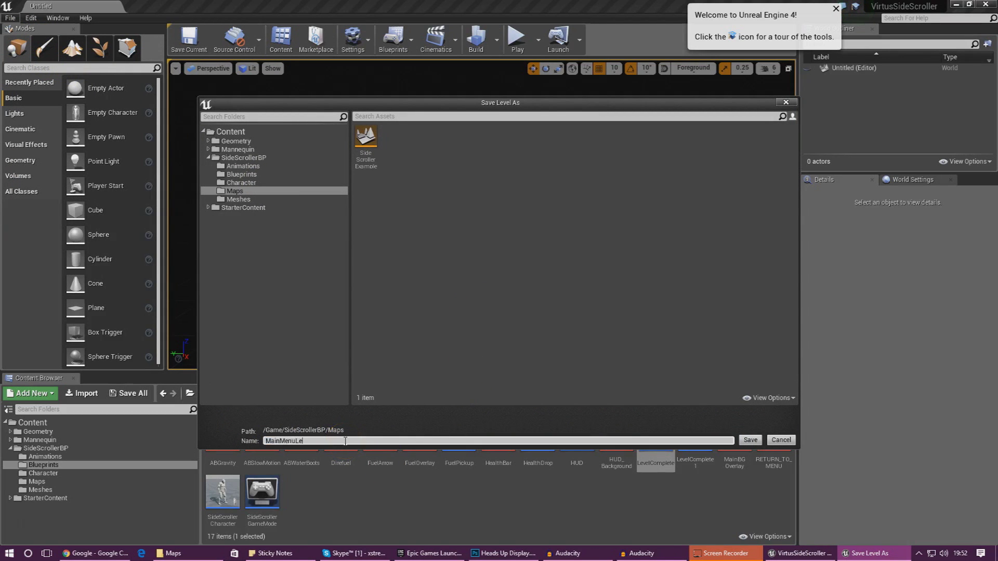
pyautogui.click(748, 440)
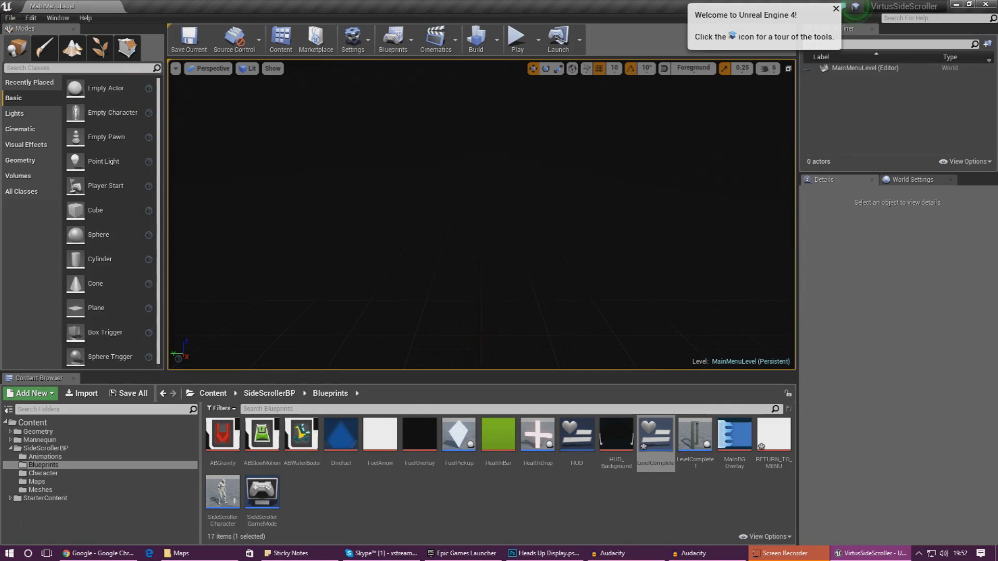
# Reopen the side scroller example map, saving the modified LevelComplete widget and RETURN_TO_MENU texture
pyautogui.click(10, 18)
pyautogui.click(32, 50)
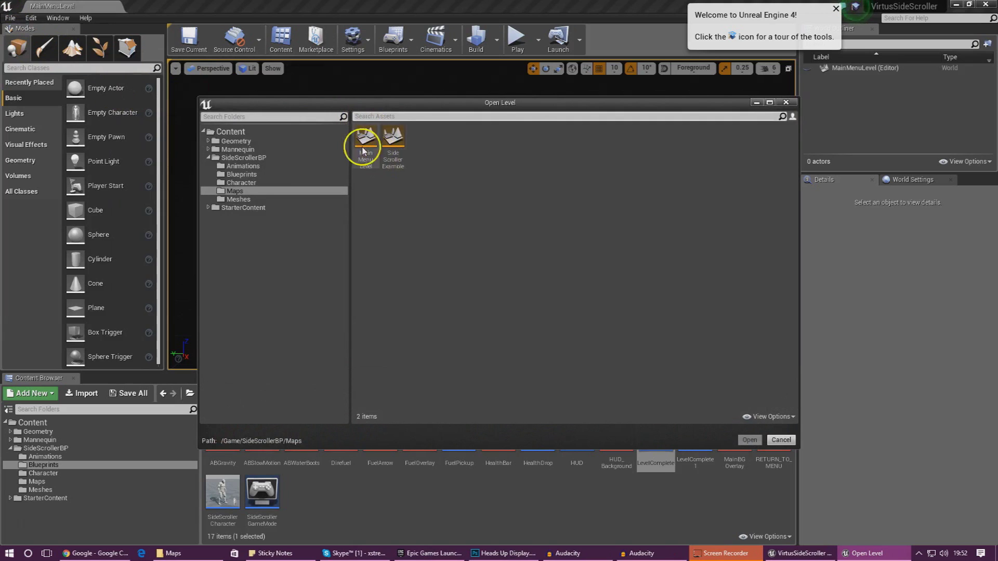
pyautogui.doubleClick(393, 139)
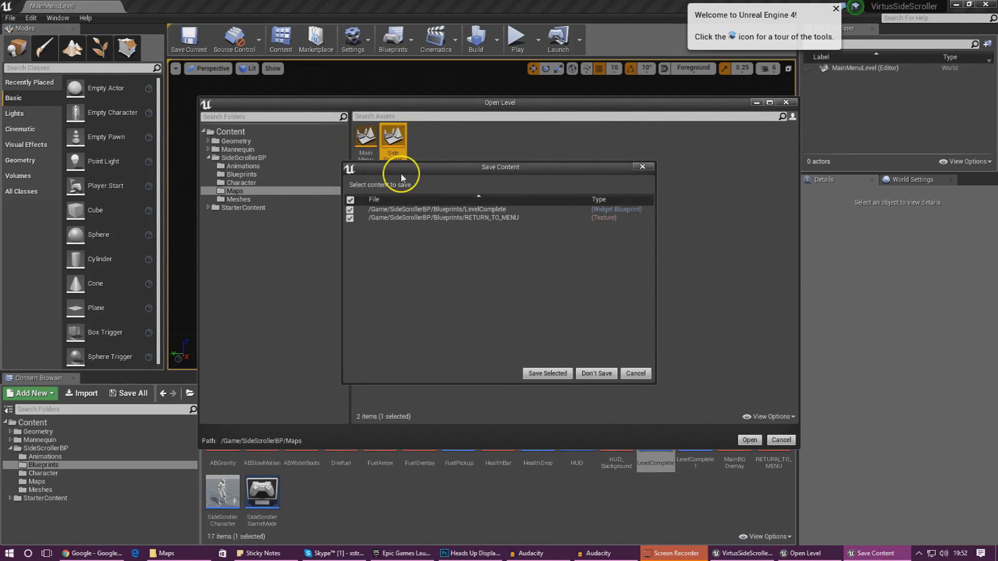
pyautogui.click(547, 374)
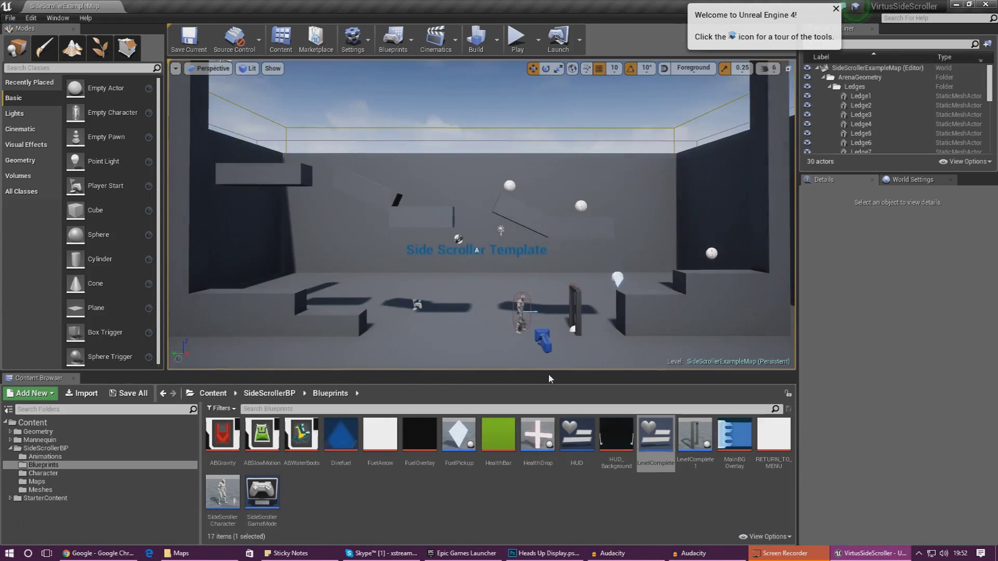
pyautogui.moveTo(530, 311); pyautogui.dragTo(563, 260)
# Open the LevelComplete widget and add an OnClicked event for its RETURN TO MENU? button
pyautogui.doubleClick(676, 446)
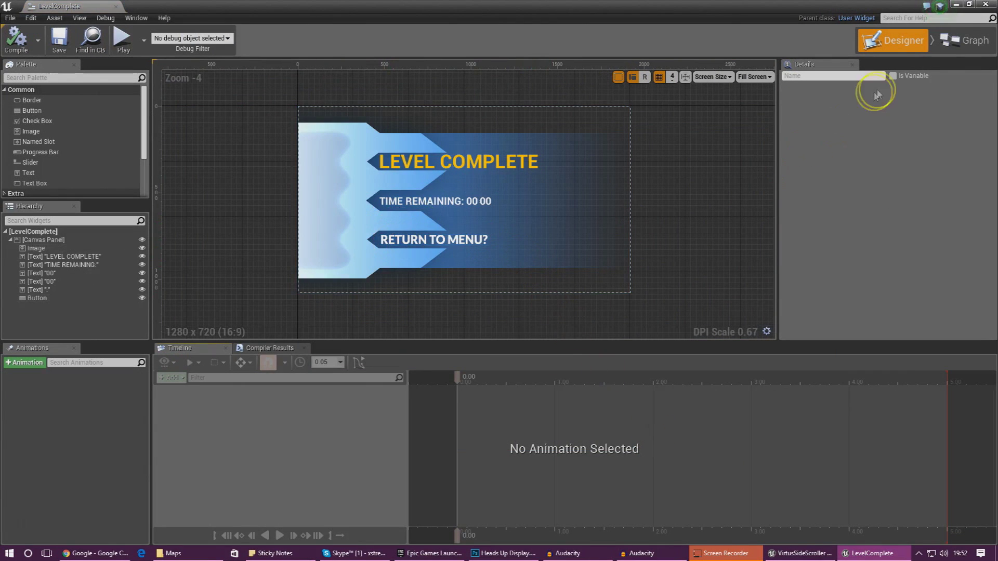
pyautogui.click(965, 40)
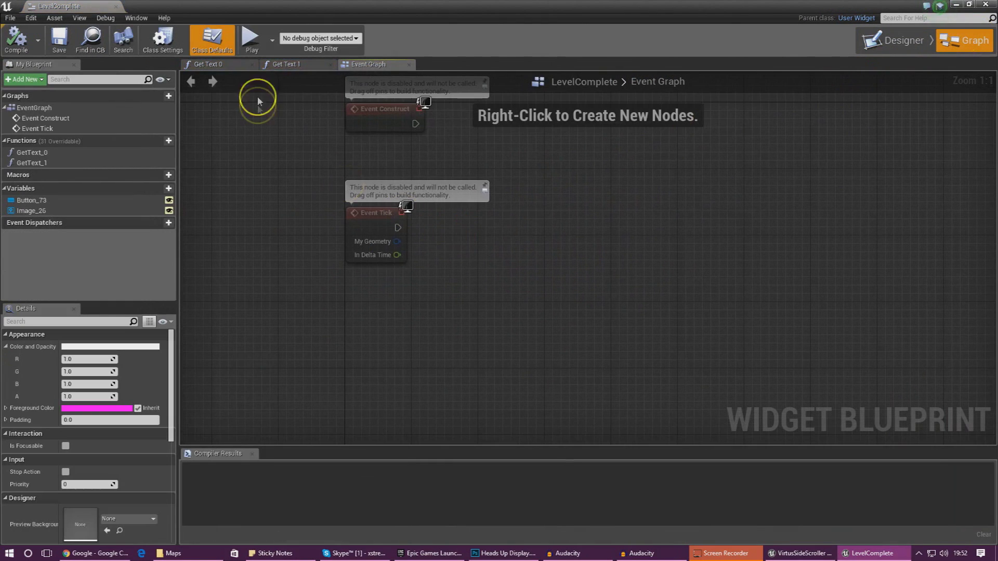
pyautogui.click(886, 41)
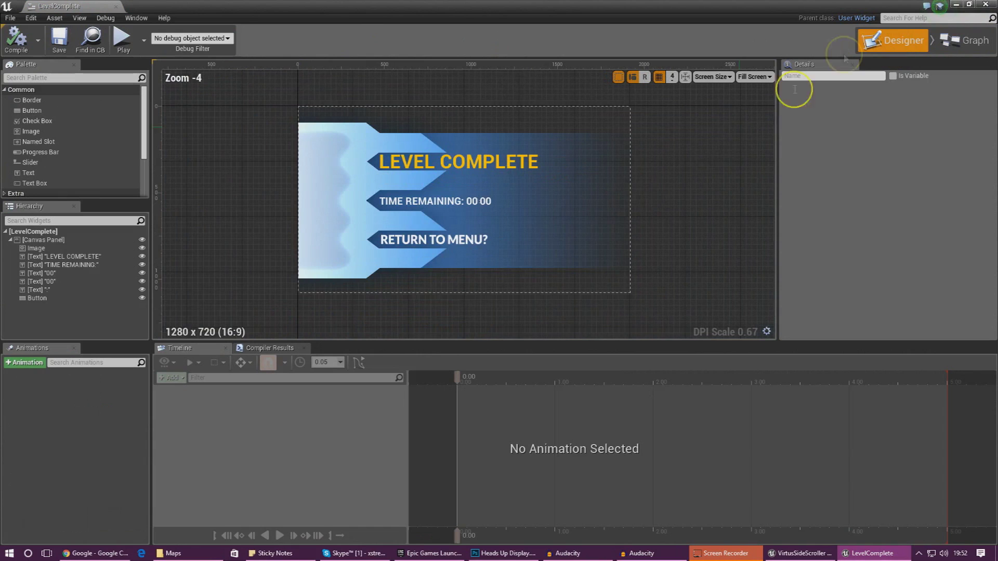
pyautogui.click(450, 240)
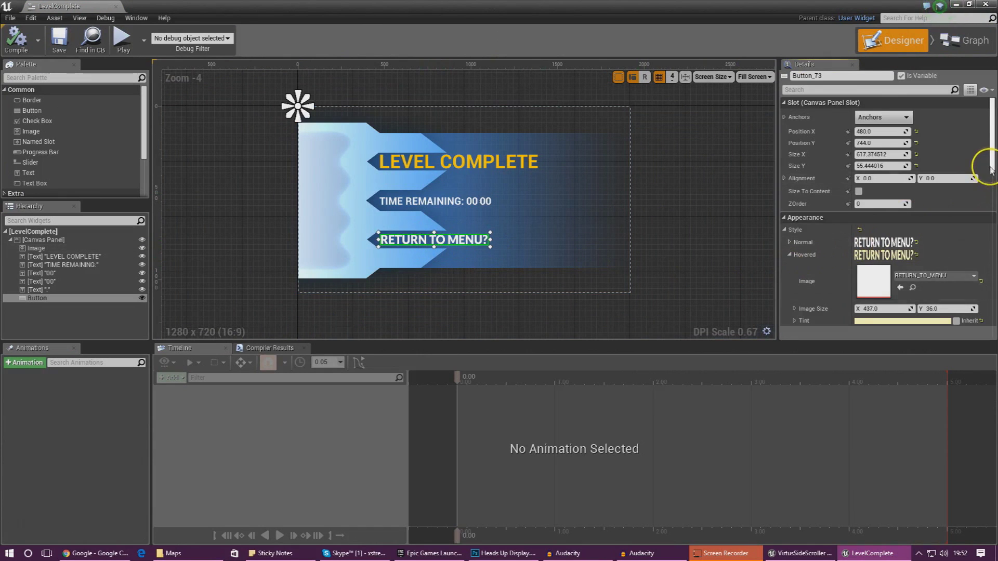
pyautogui.moveTo(990, 169); pyautogui.dragTo(991, 301)
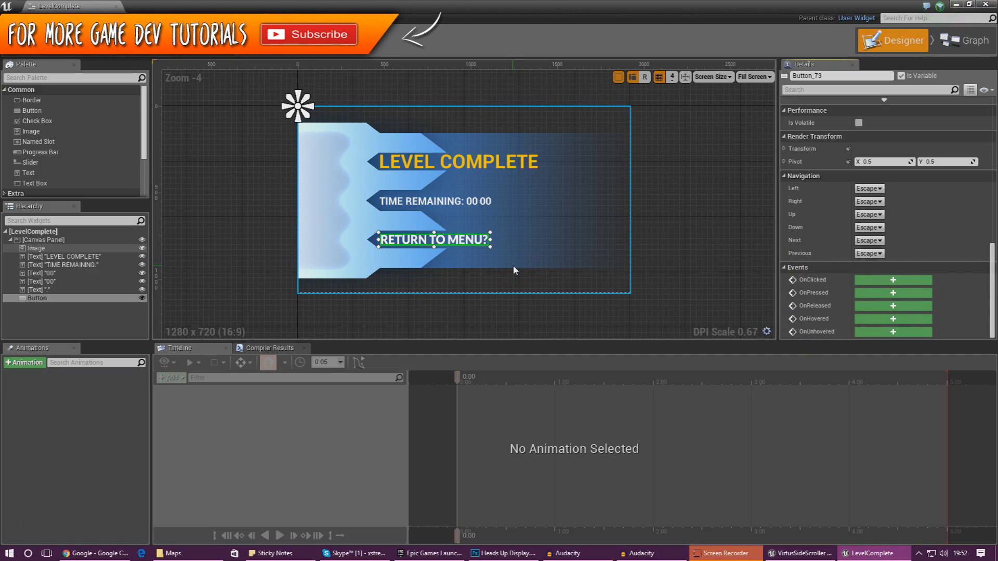
pyautogui.click(881, 282)
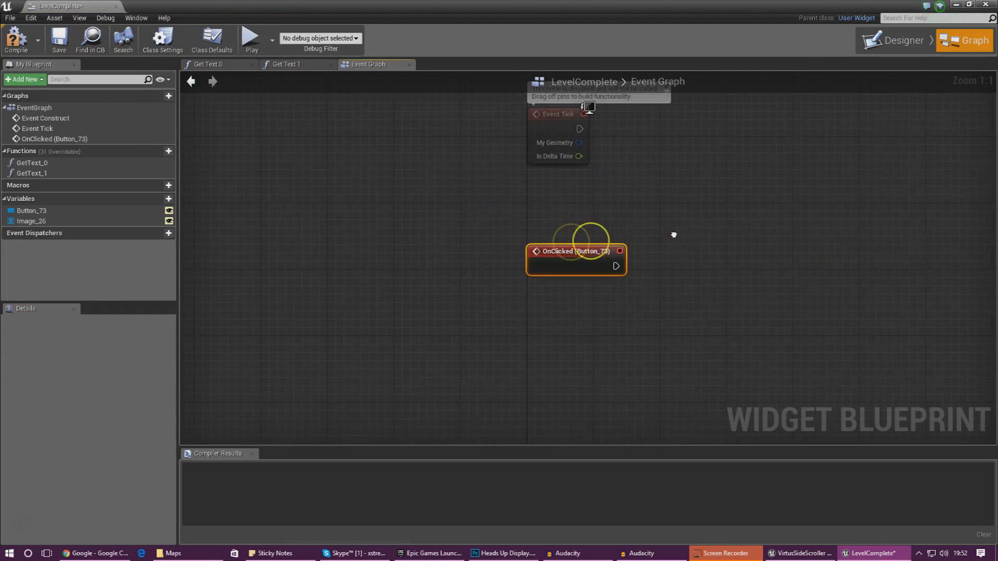
# Connect an Open Level node to the button's OnClicked event, set its Level Name to MainMenuLevel, and compile the widget
pyautogui.moveTo(368, 283); pyautogui.dragTo(461, 253)
pyautogui.write('open level')
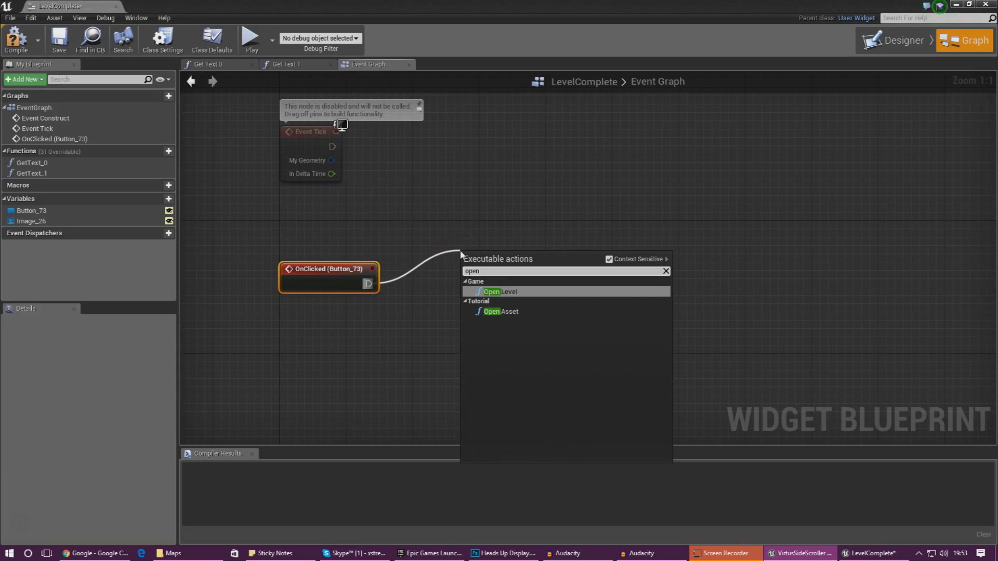
pyautogui.press('Return')
pyautogui.click(519, 289)
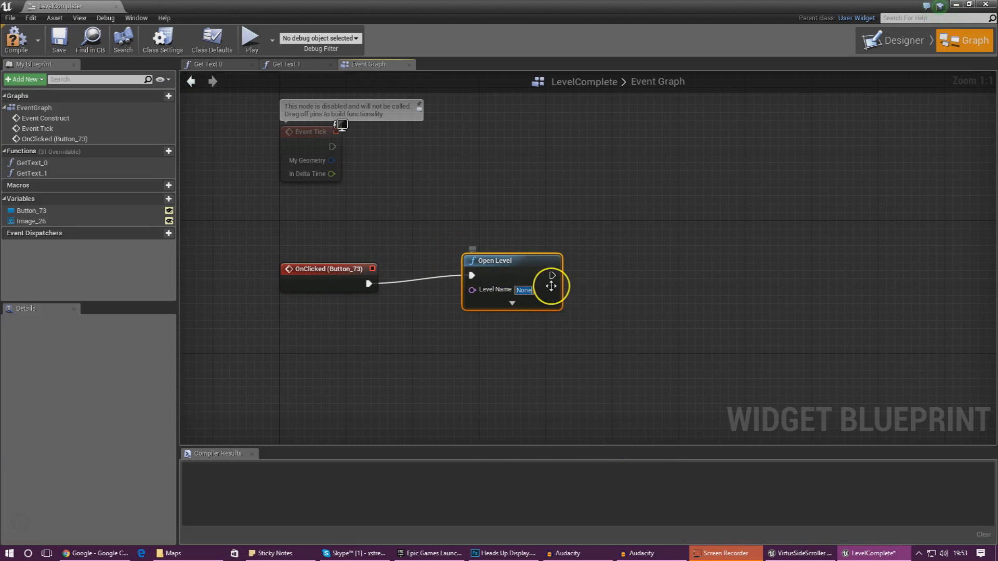
pyautogui.write('MainMenuLevel')
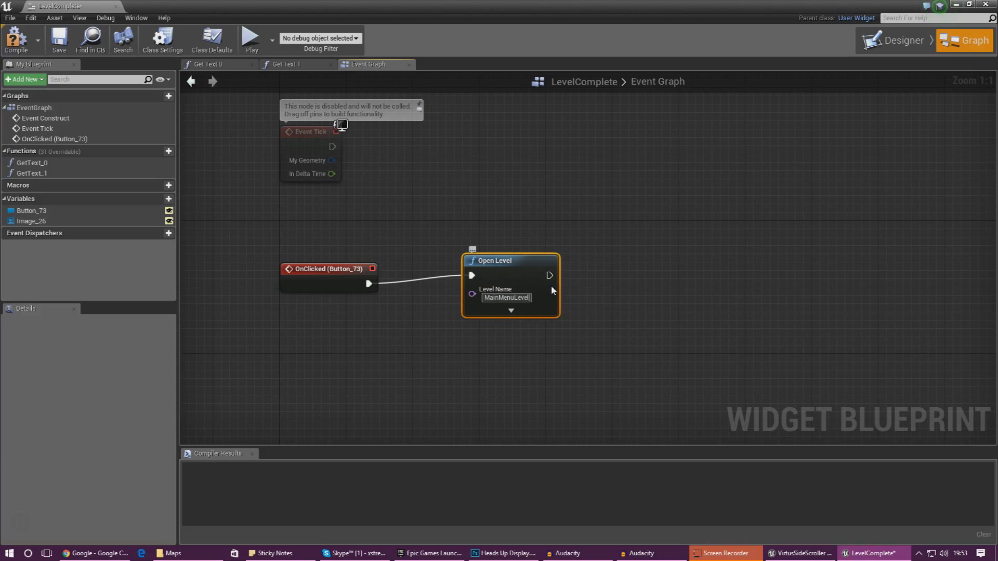
pyautogui.press('Return')
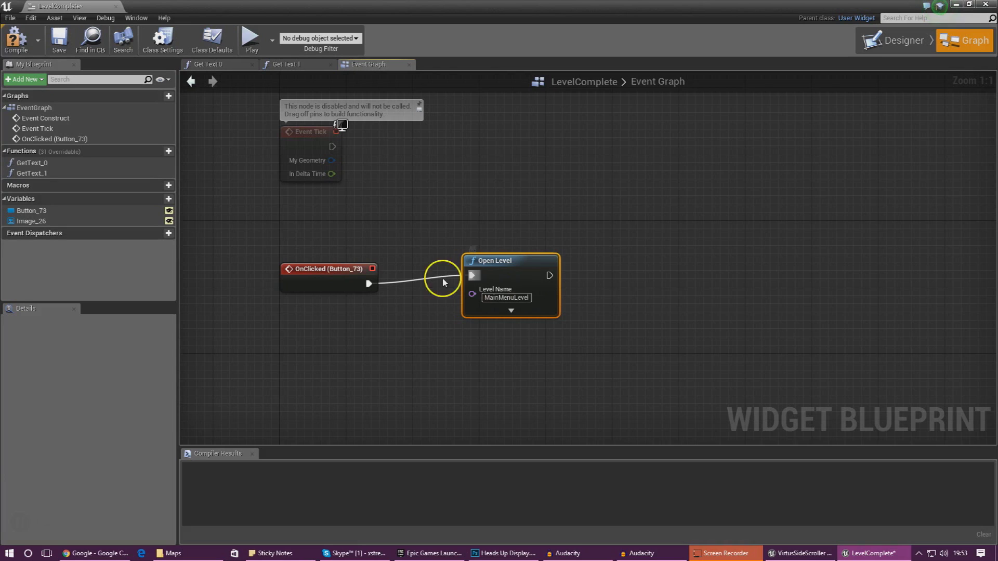
pyautogui.click(7, 54)
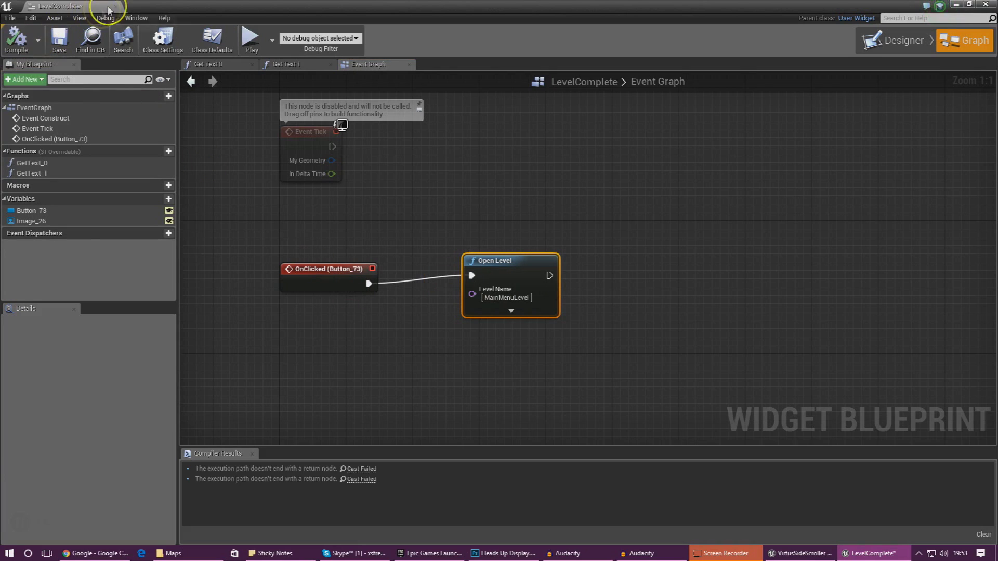
# Play-test the example map up to the level complete screen and use the RETURN TO MENU? button
pyautogui.hotkey('alt', 'Tab')
pyautogui.click(520, 41)
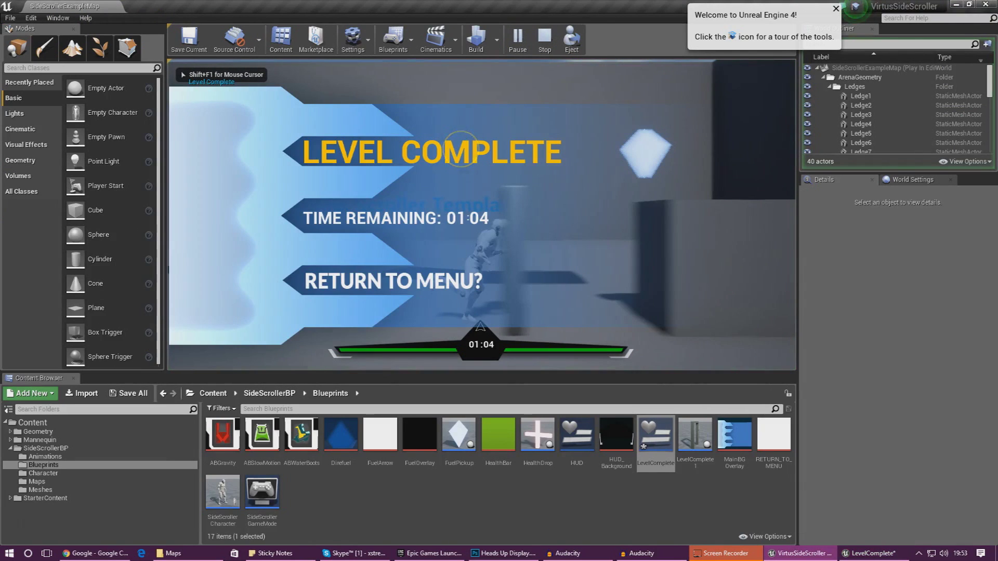
pyautogui.hotkey('alt', 'Tab')
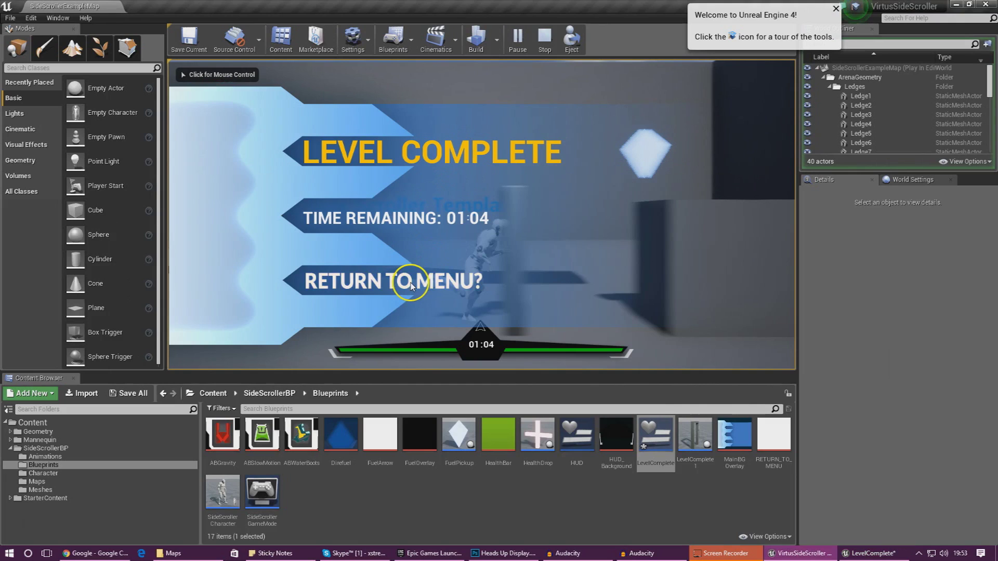
pyautogui.click(416, 283)
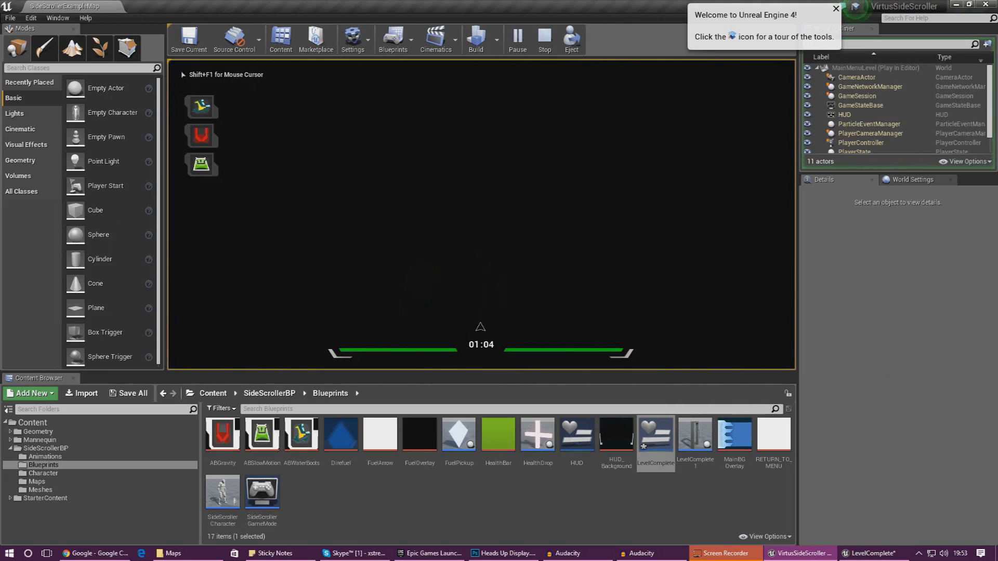